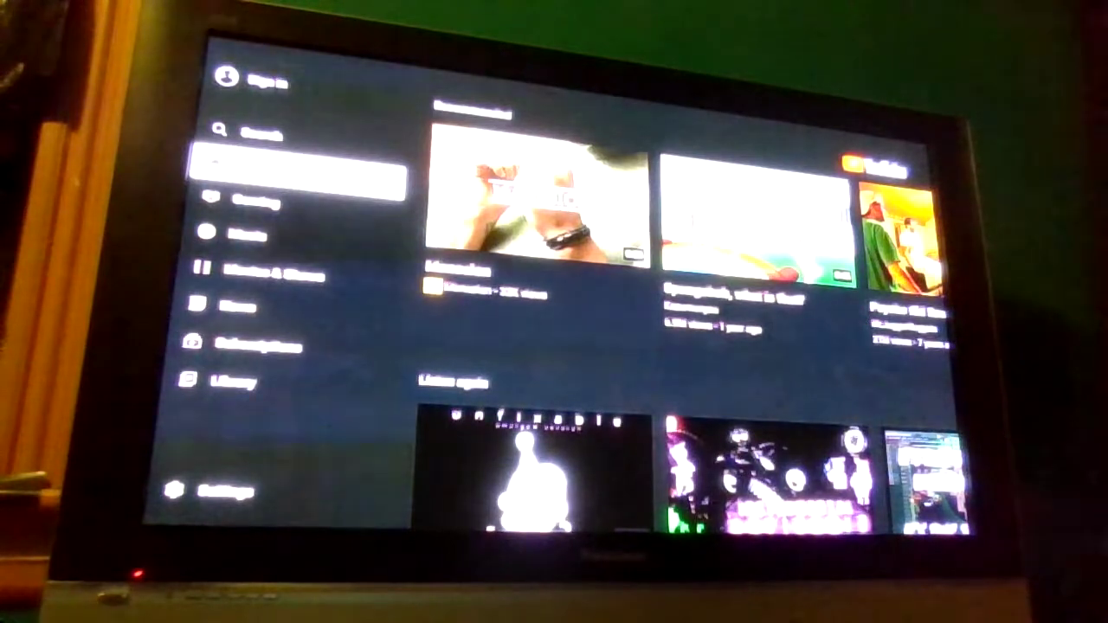
Move focus from the side menu onto the Spongebob thumbnail in the Recommended row
key("Right")
key("Right")
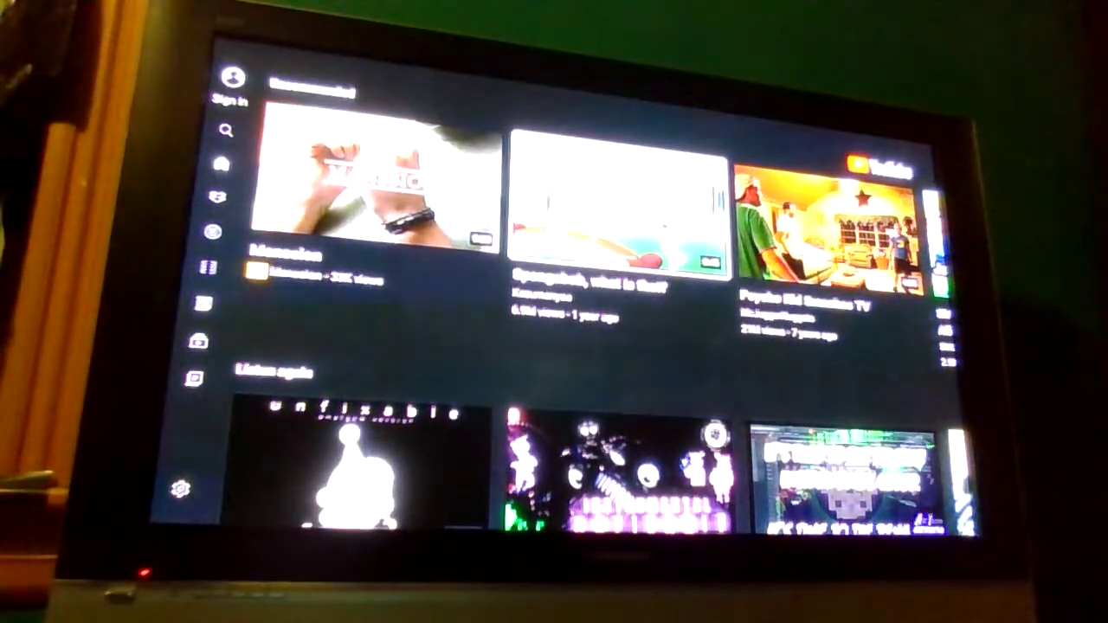
key("Return")
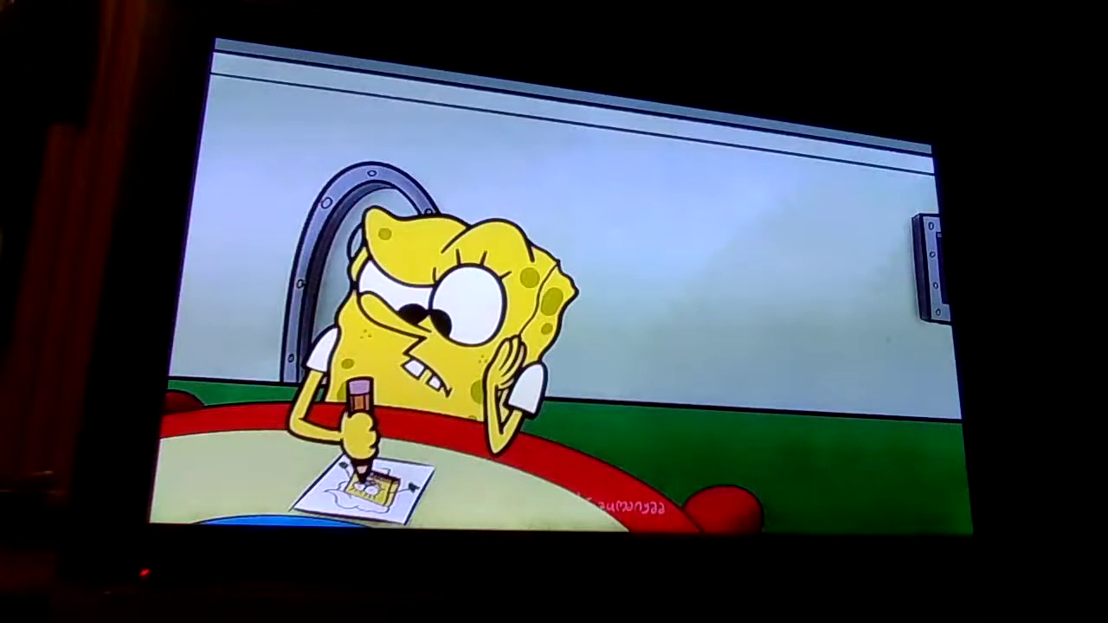